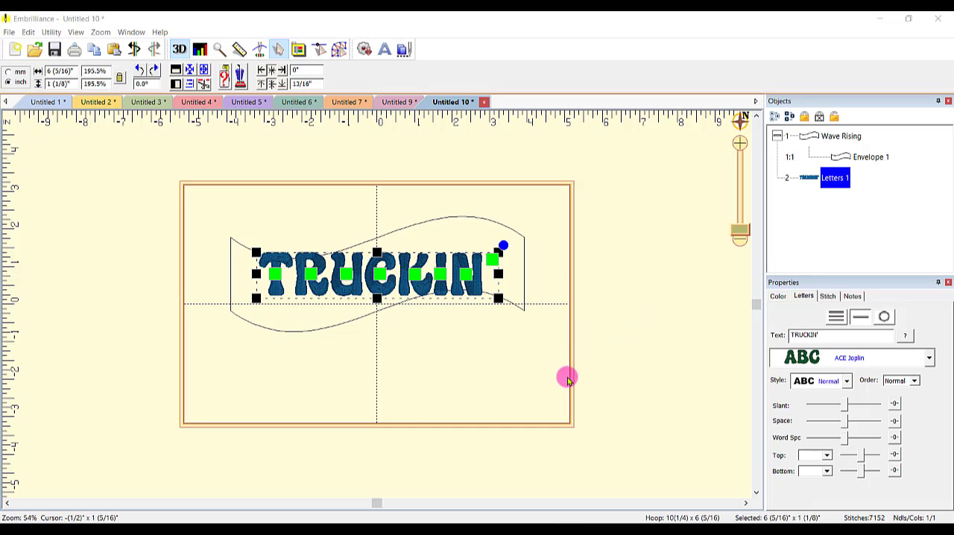
Try moving the TRUCKIN' lettering below the wave envelope, undo that move, and deselect the lettering
drag(387, 294, 421, 395)
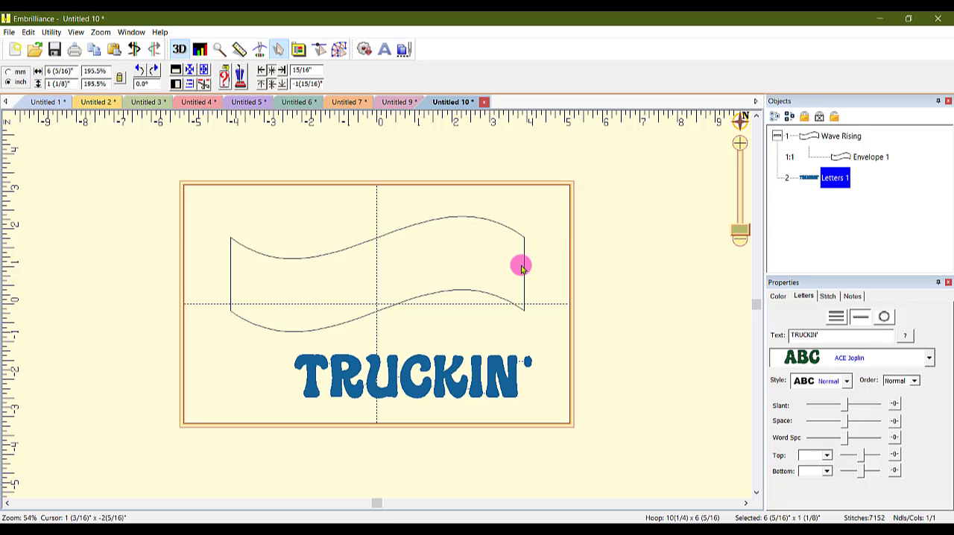
key(ctrl+z)
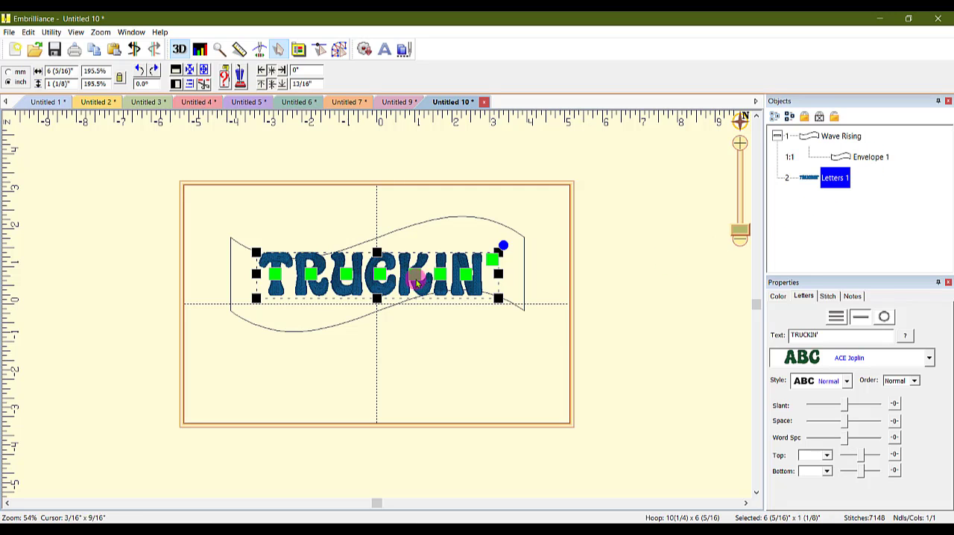
click(624, 260)
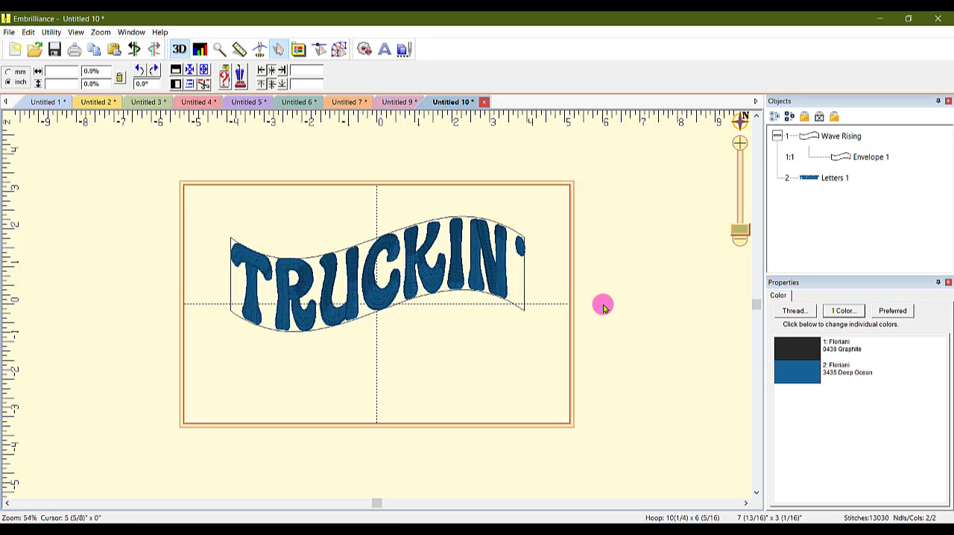
Replace the TRUCKIN' lettering in the wave envelope with the text "i love you"
click(819, 179)
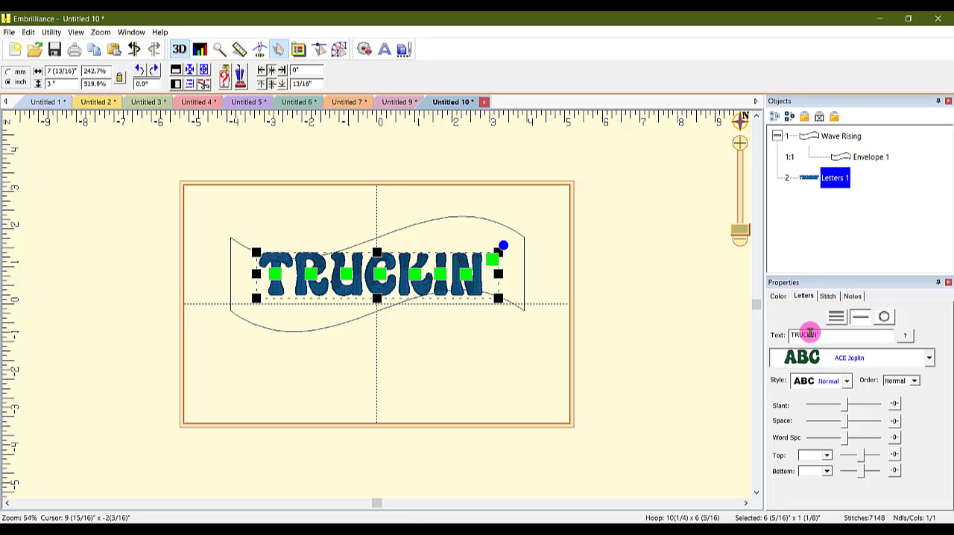
drag(827, 336, 773, 335)
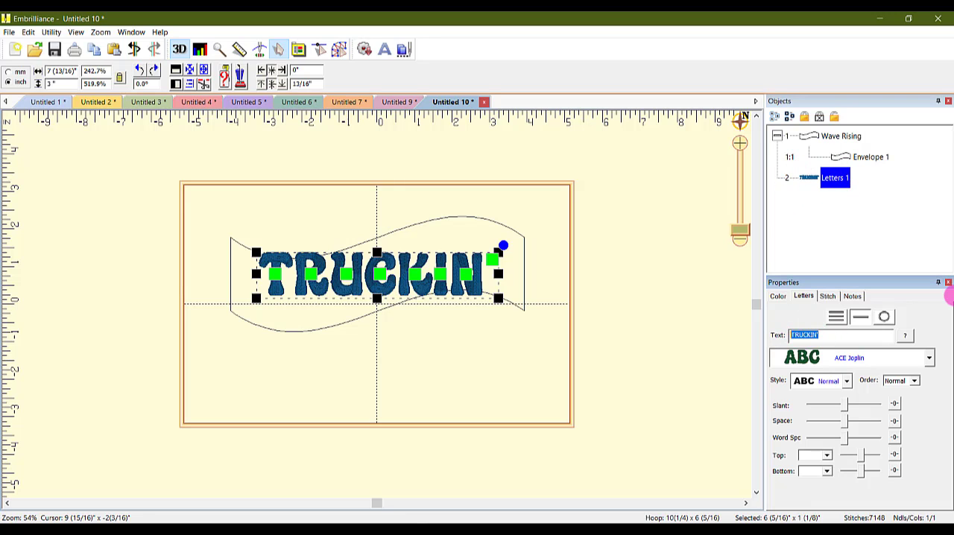
text(i love you)
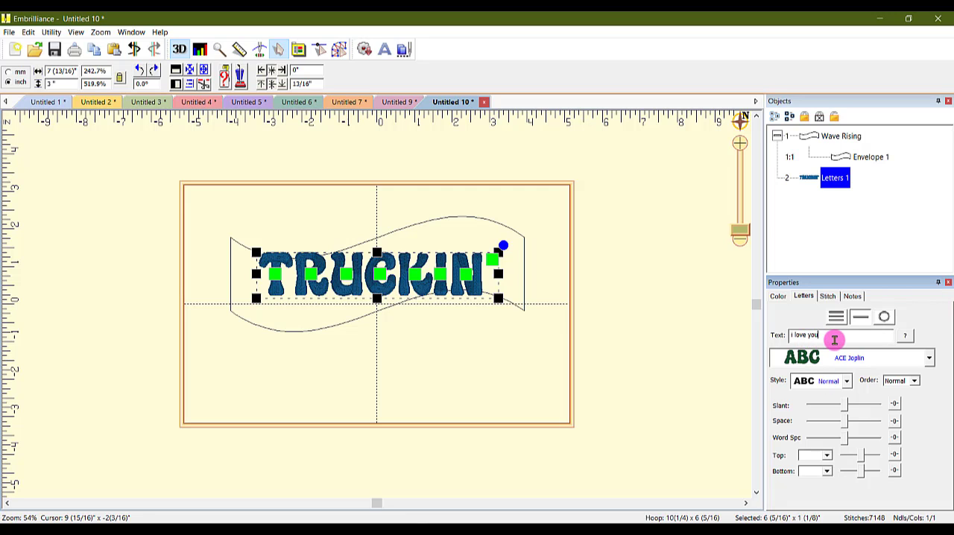
key(Return)
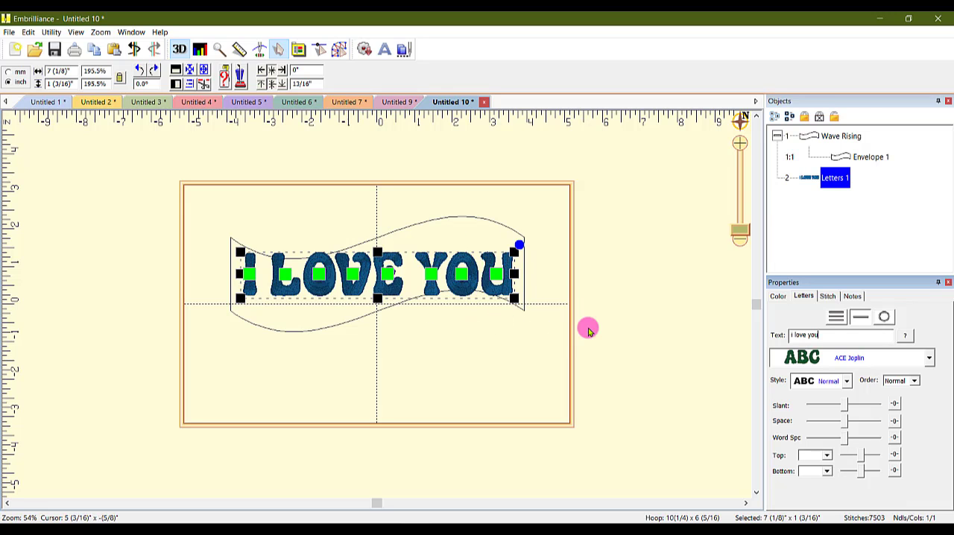
click(629, 286)
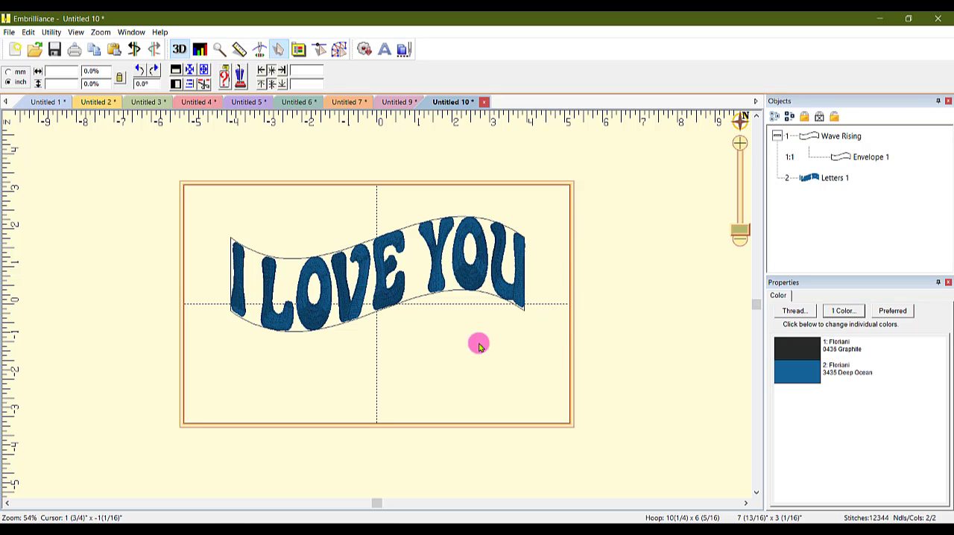
Check which characters and alternates the ACE Joplin font offers for the lettering
click(820, 178)
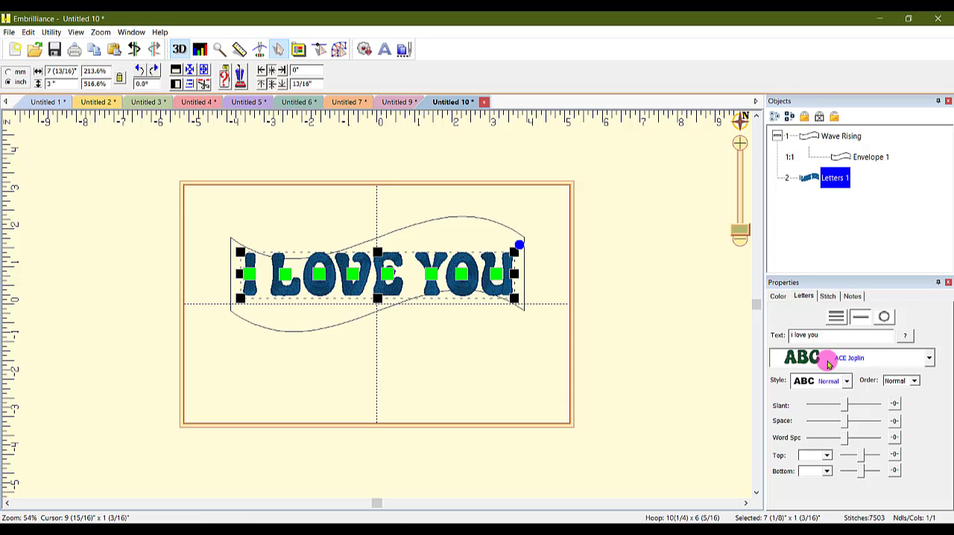
click(906, 336)
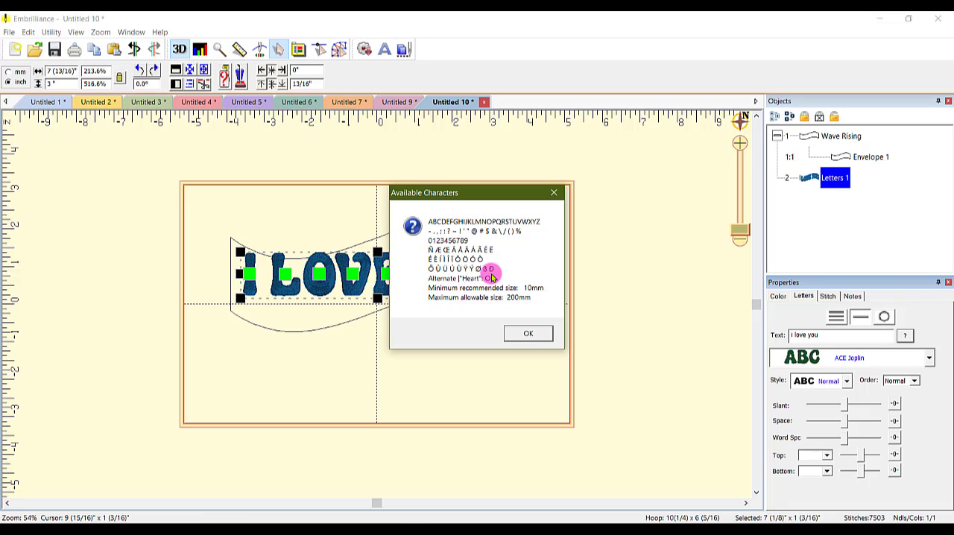
click(529, 332)
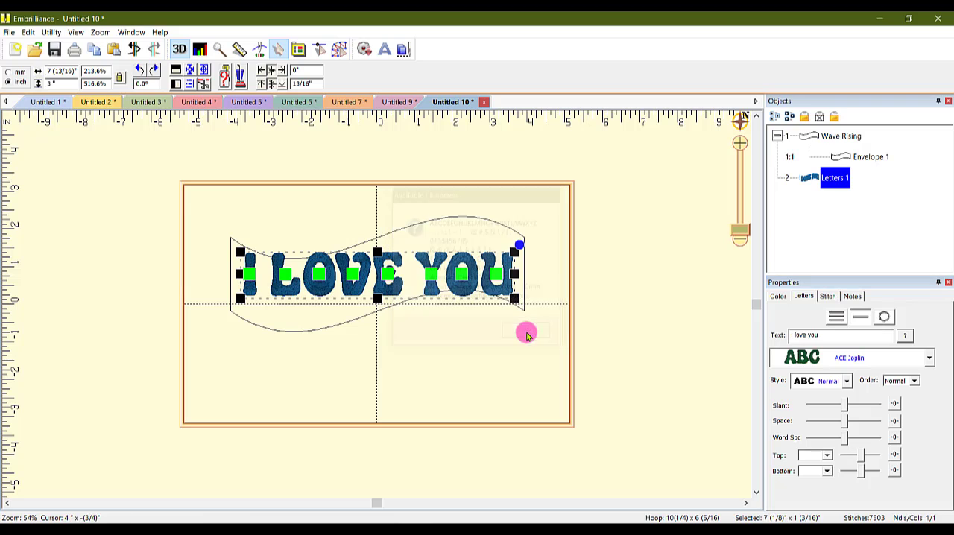
Add a space and a capital "O" to the end of the lettering text
click(832, 335)
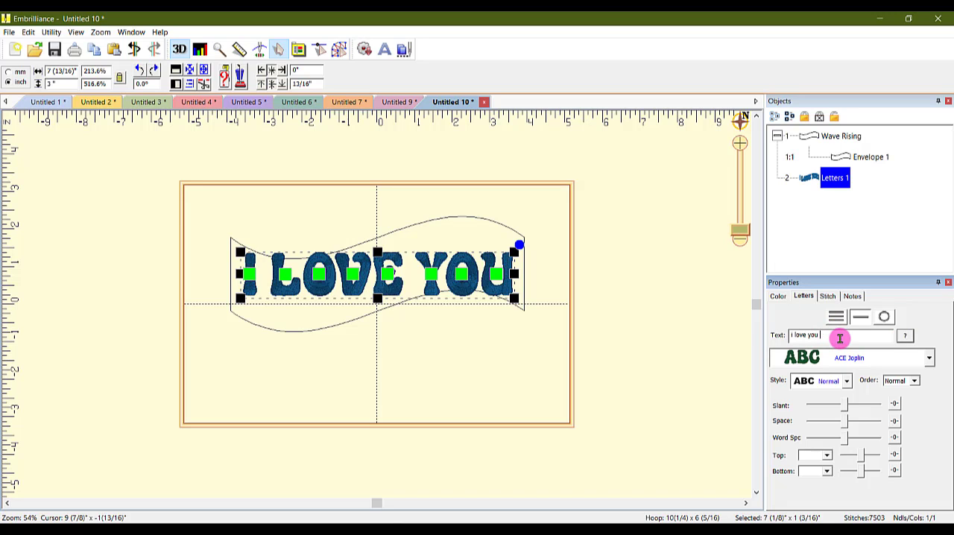
text(O)
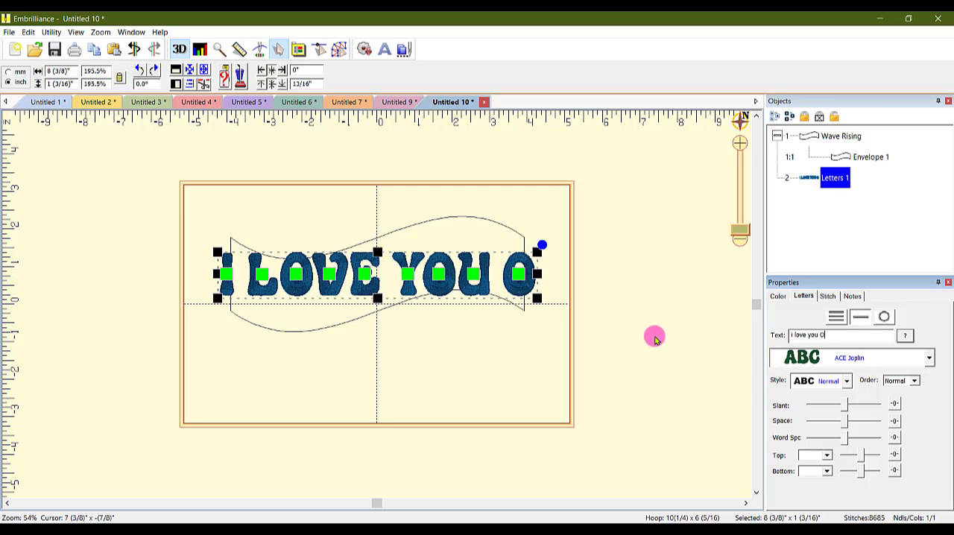
click(652, 309)
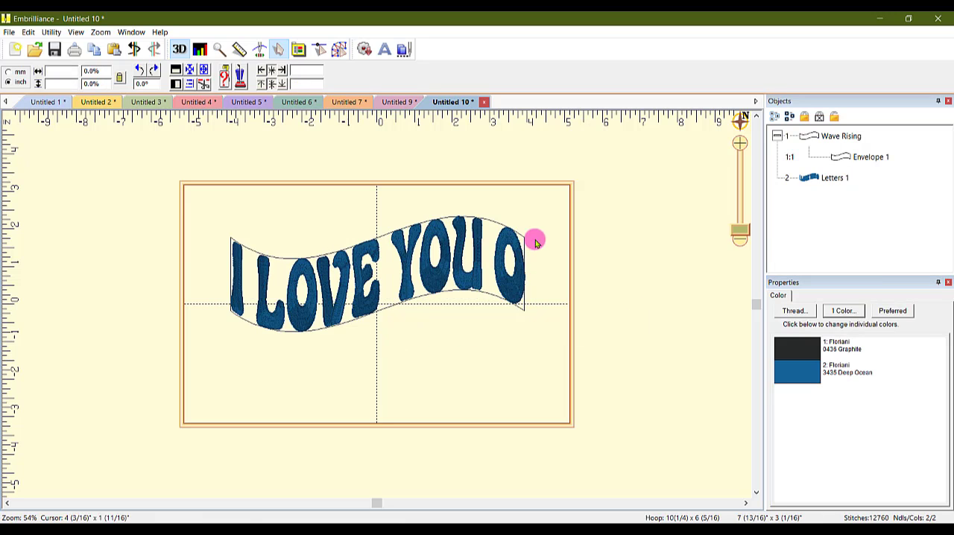
Change the final O of the lettering to its "Heart" alternate character
click(520, 298)
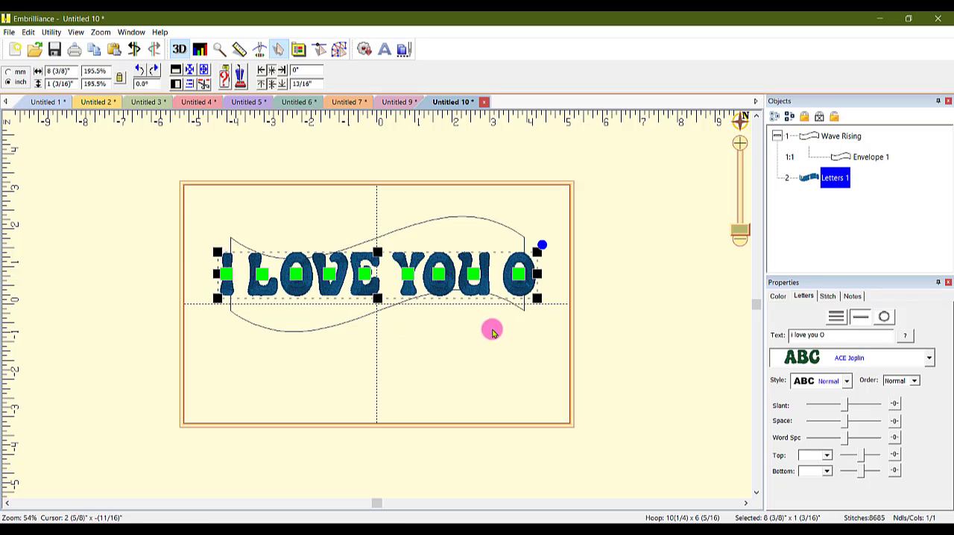
click(520, 277)
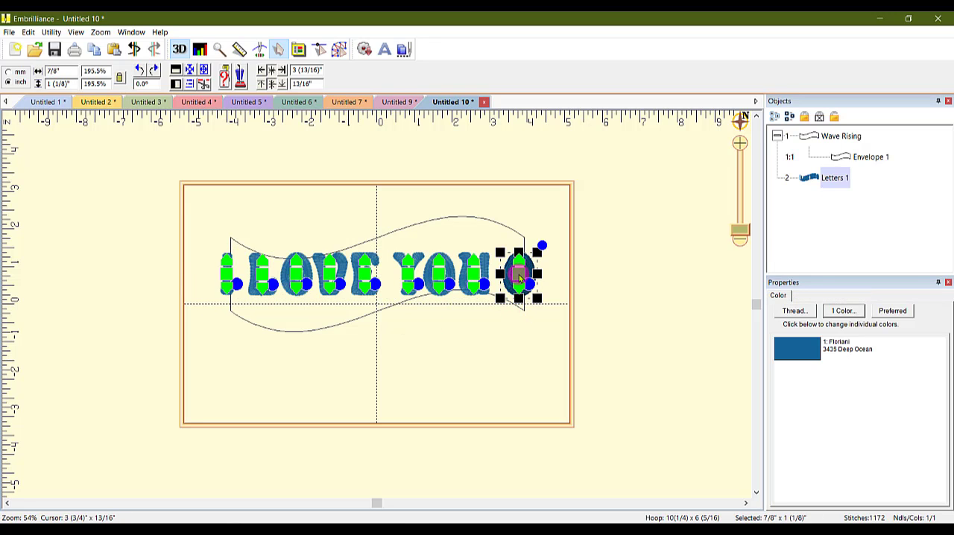
right_click(519, 277)
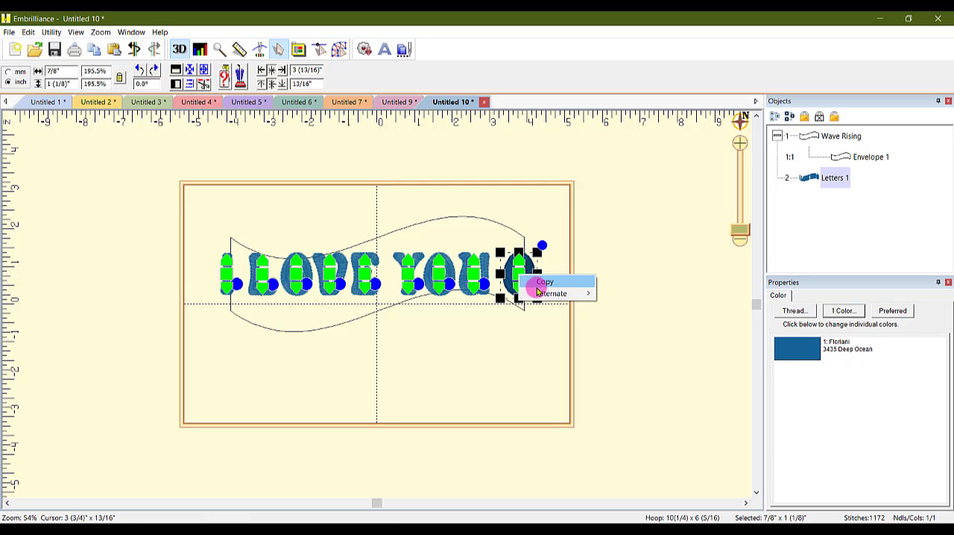
mouse_move(560, 295)
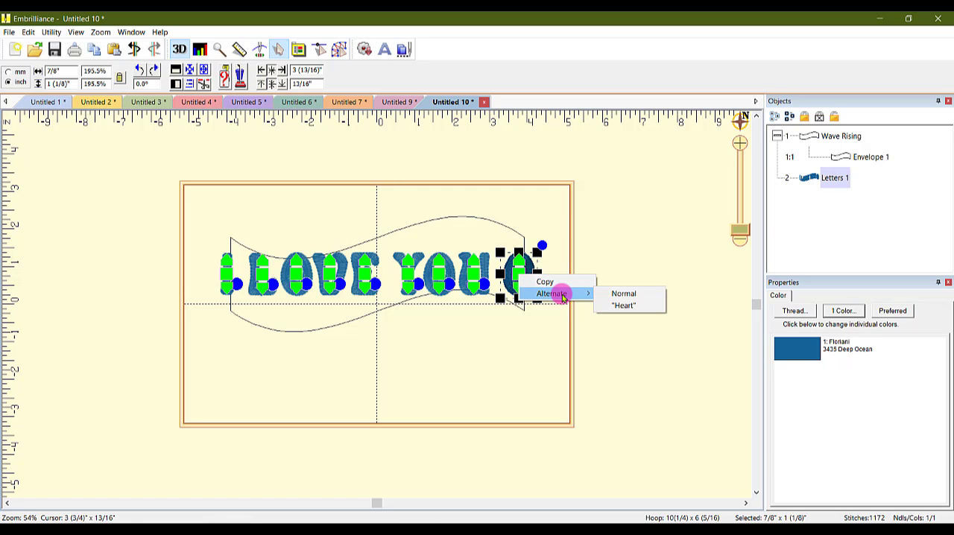
click(641, 306)
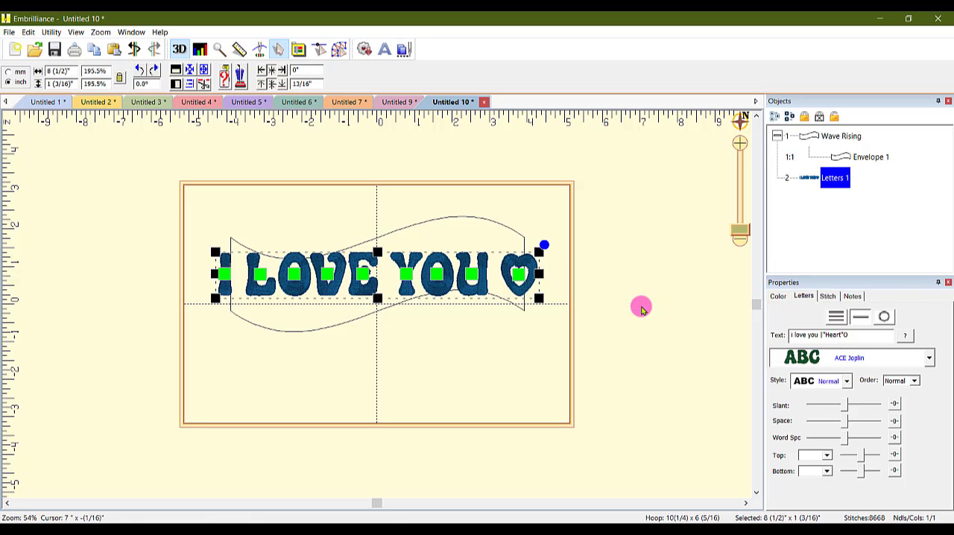
click(641, 306)
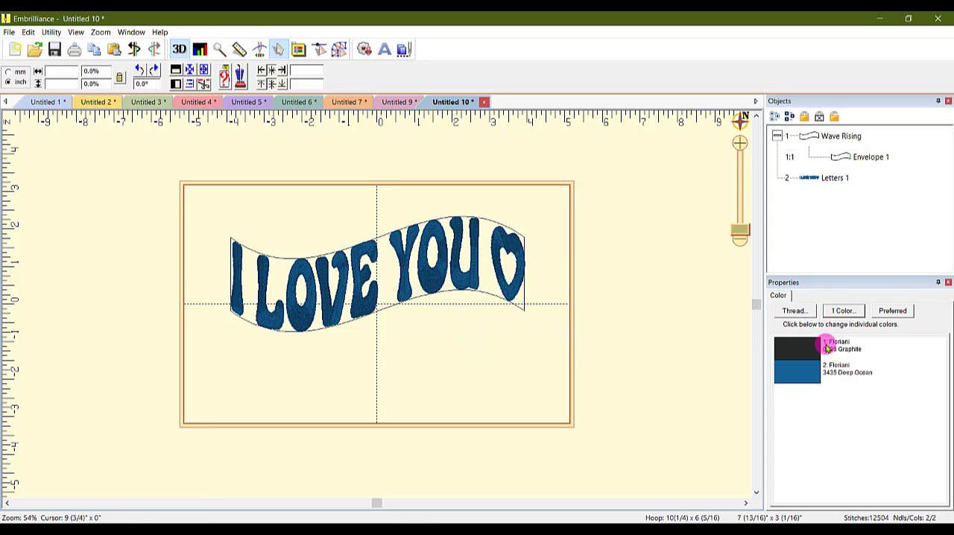
Replace the words before the heart in the lettering text with "Hello baby", keeping the heart
click(810, 179)
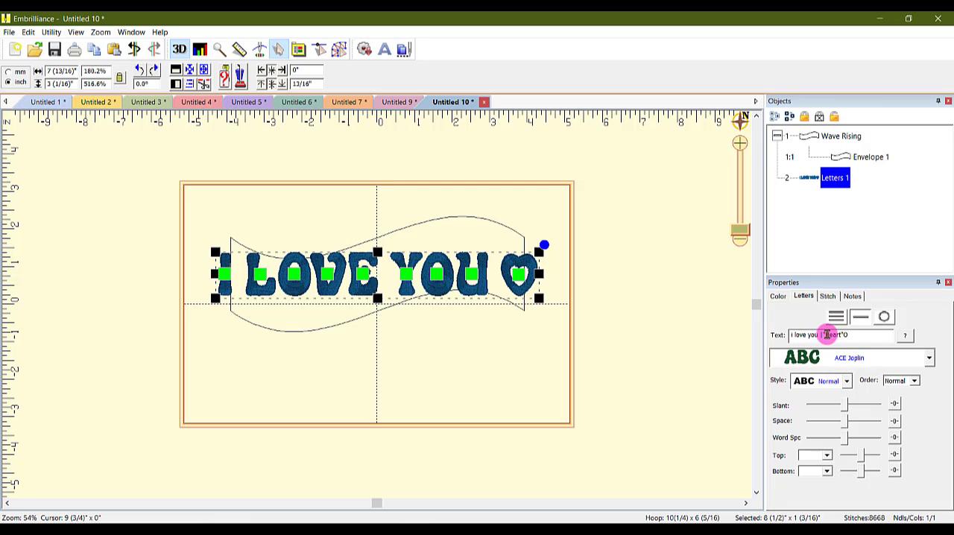
drag(819, 335, 738, 333)
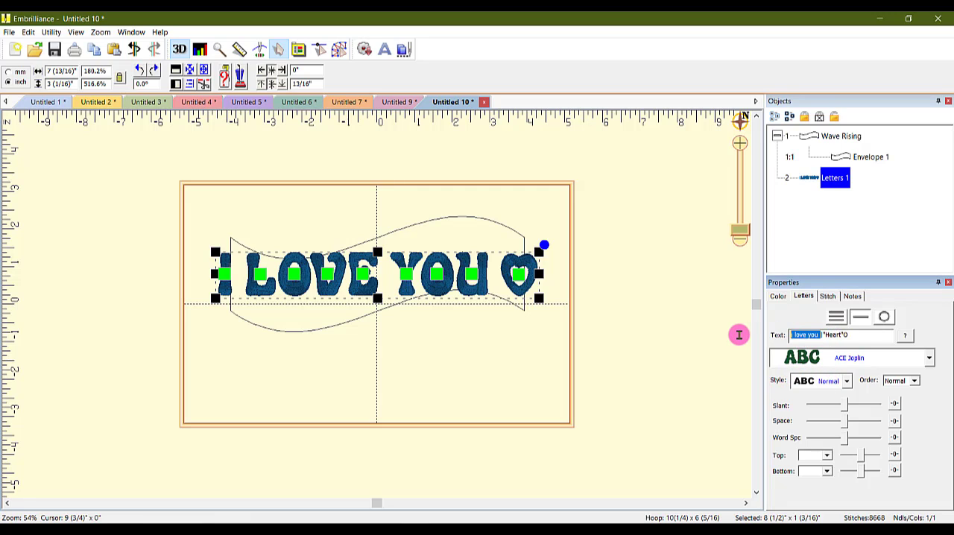
text(Hello)
text( baby)
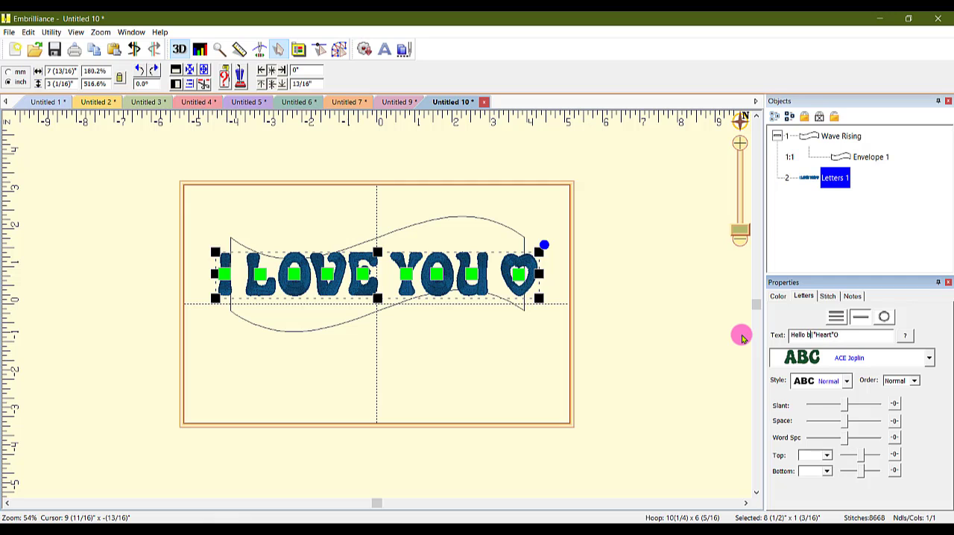
key(Return)
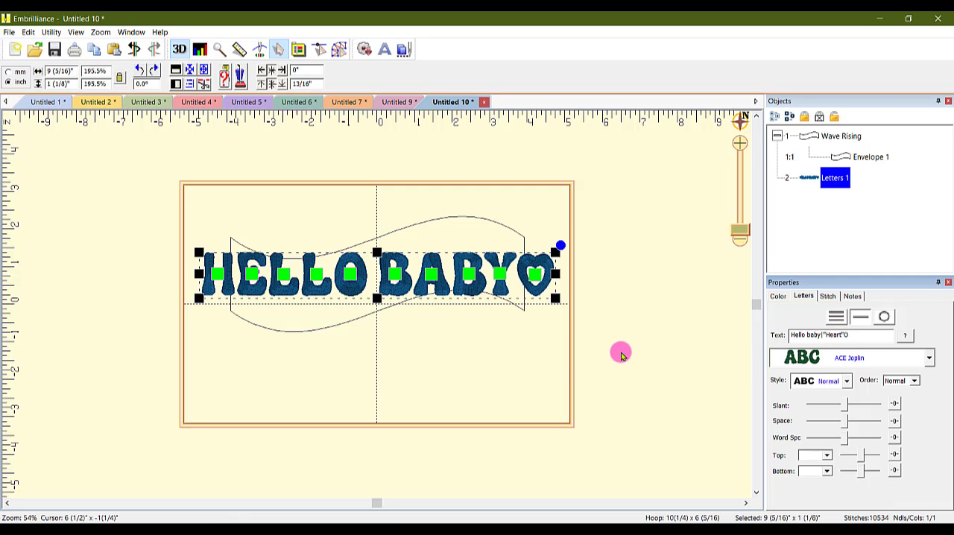
Try moving the HELLO BABY lettering downward, undo that move, and deselect the lettering
drag(396, 279, 413, 343)
key(ctrl+z)
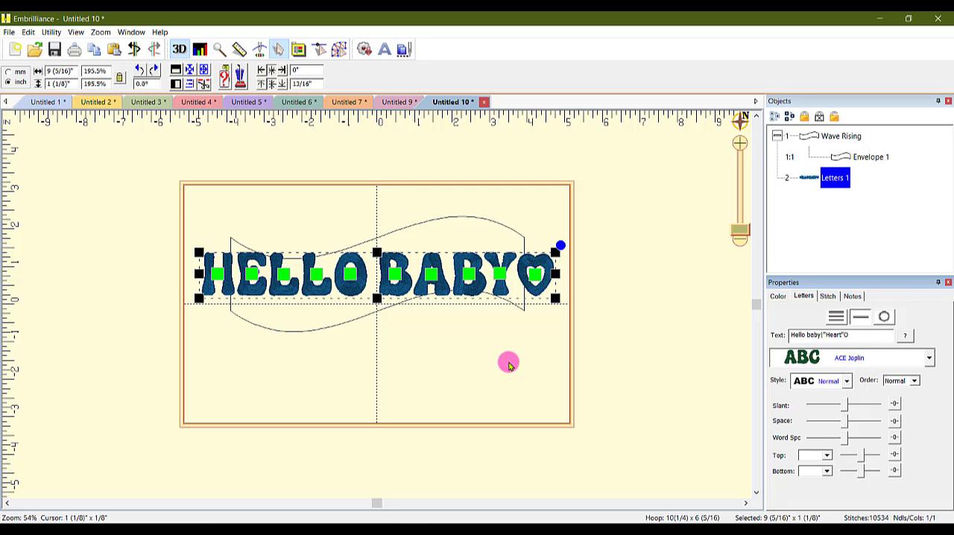
click(644, 262)
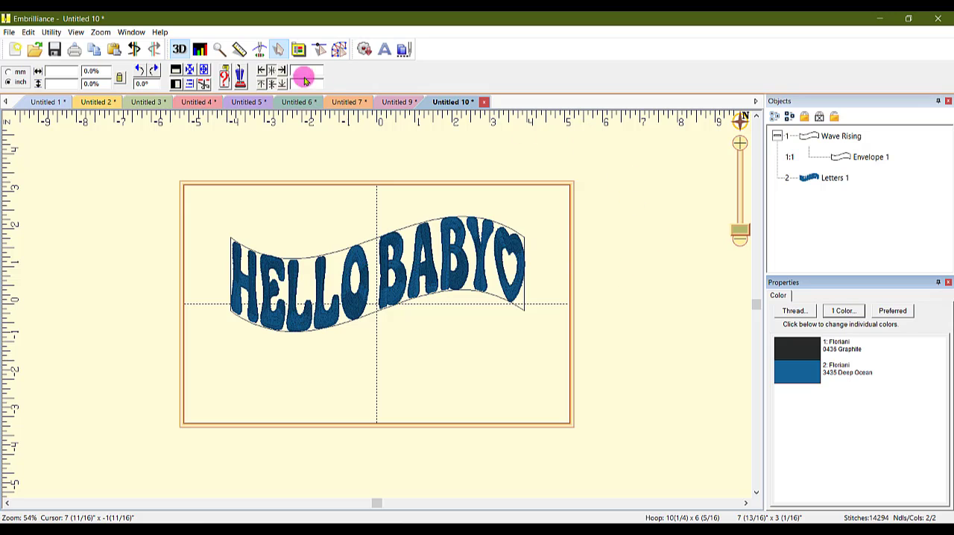
Create a new design page and rotate its 160mm x 260mm hoop by 90 degrees
click(14, 51)
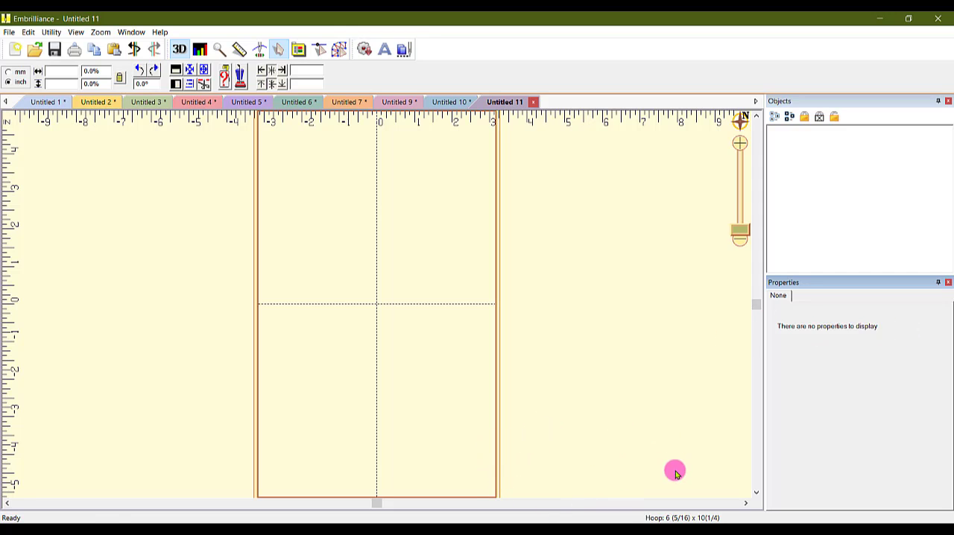
scroll(675, 470, down, 1)
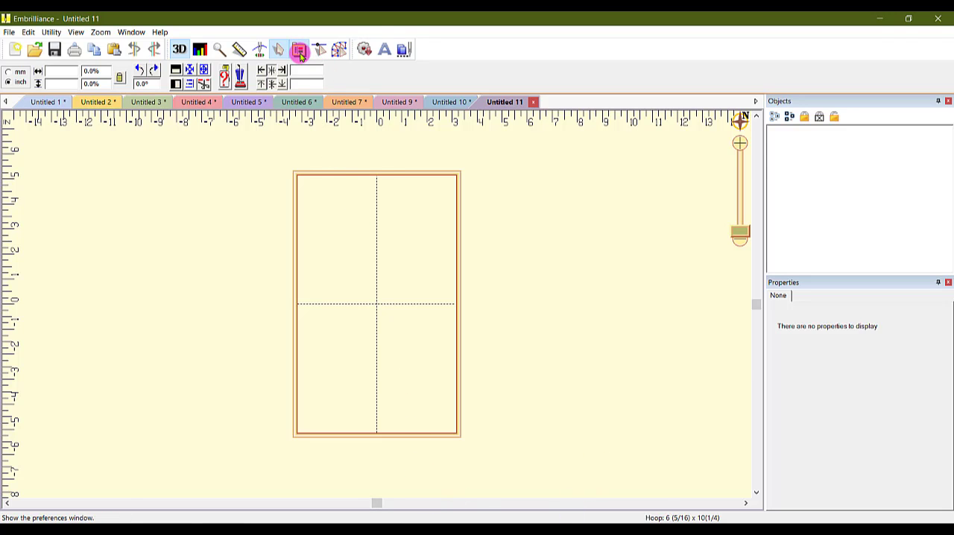
click(298, 49)
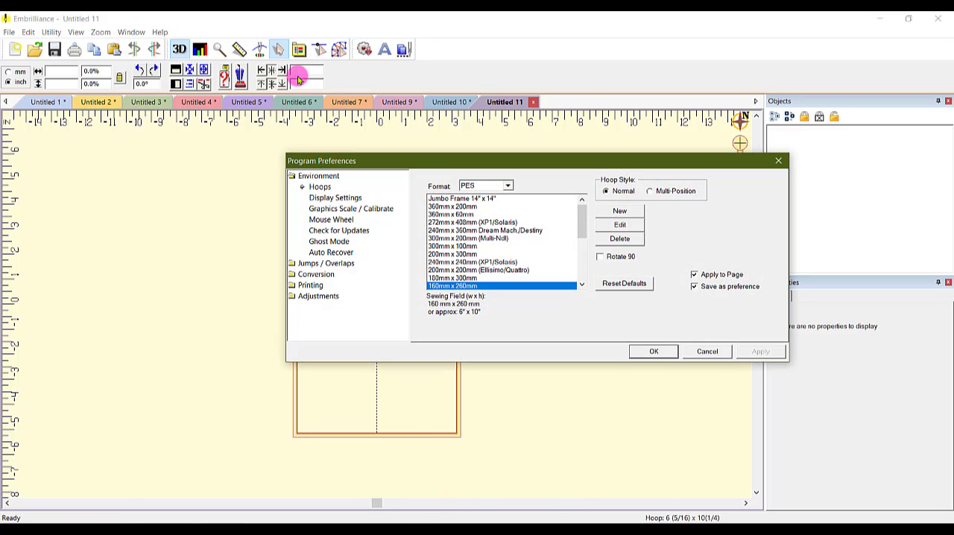
click(602, 257)
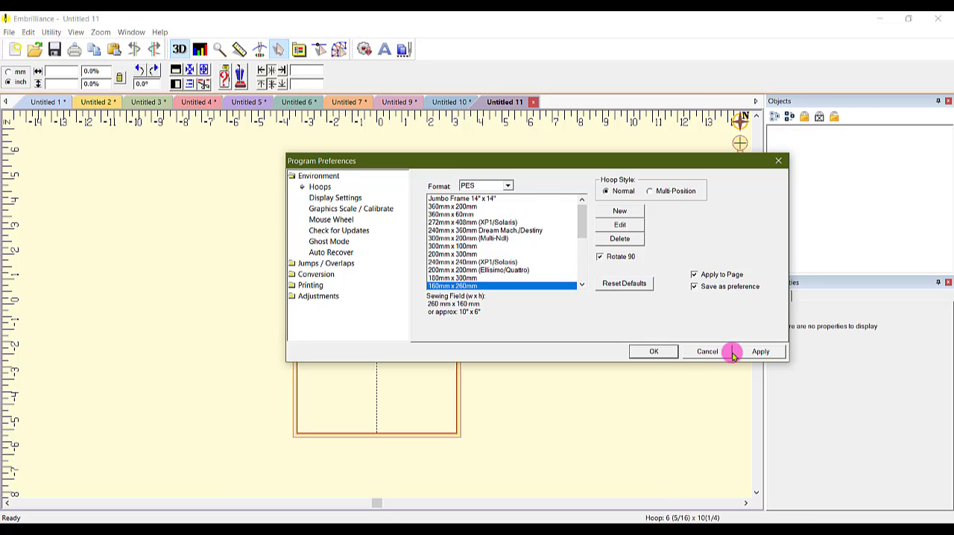
click(759, 351)
click(660, 352)
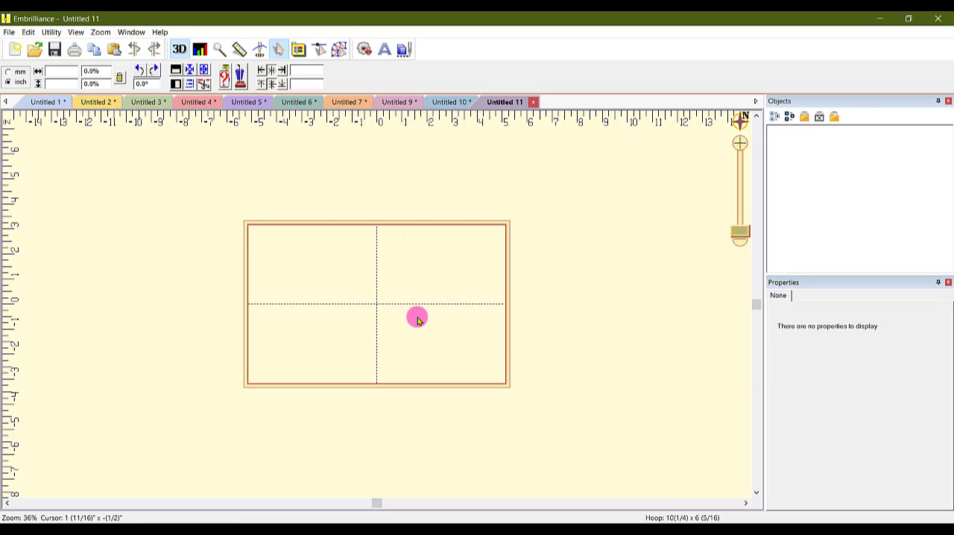
Merge the Balloon Left lettering design from the "Embrilliance: ACE: The Rewind" library catalog into the empty page
click(742, 234)
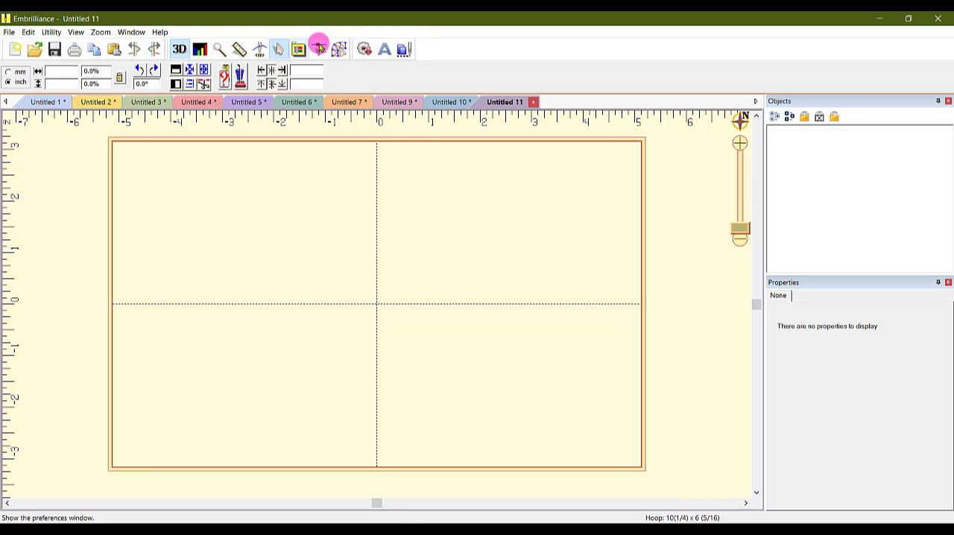
click(364, 51)
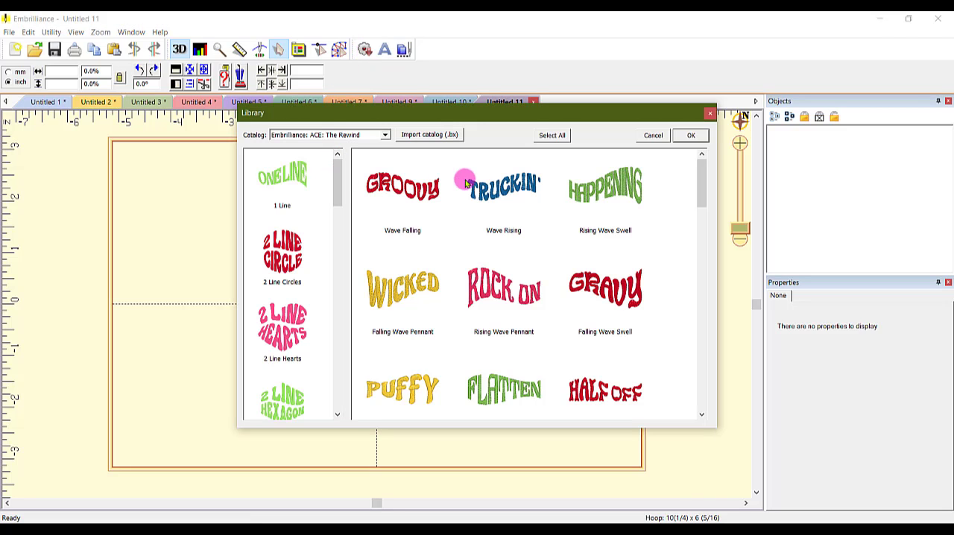
drag(702, 177, 701, 216)
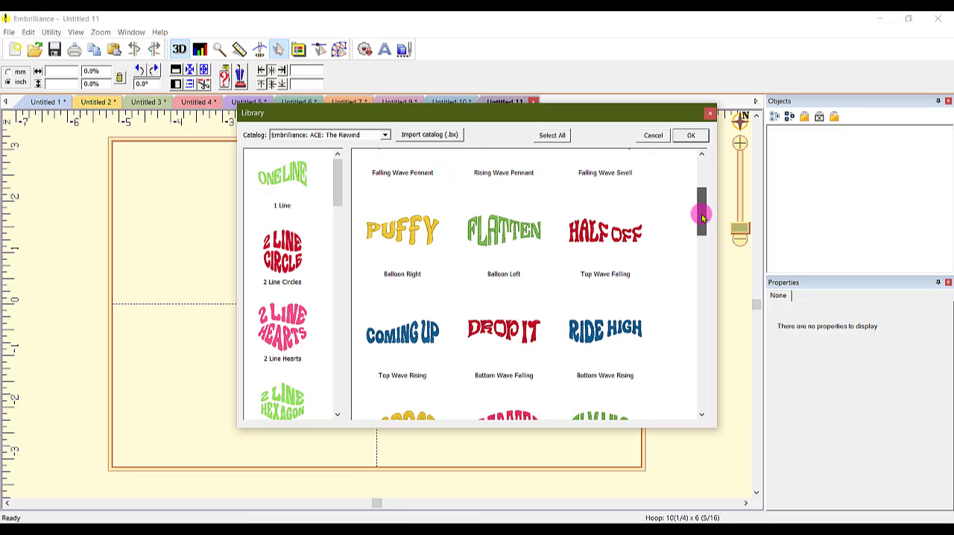
click(493, 238)
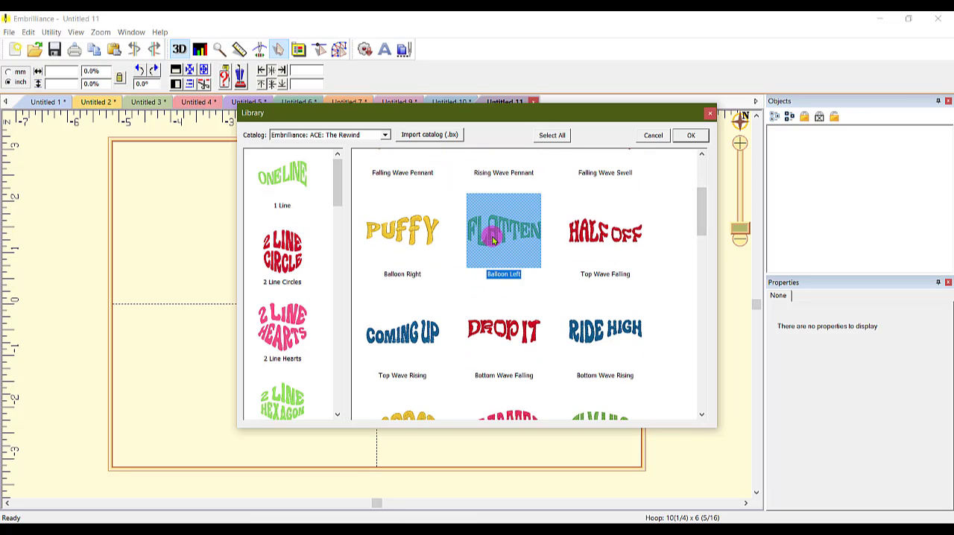
double_click(493, 239)
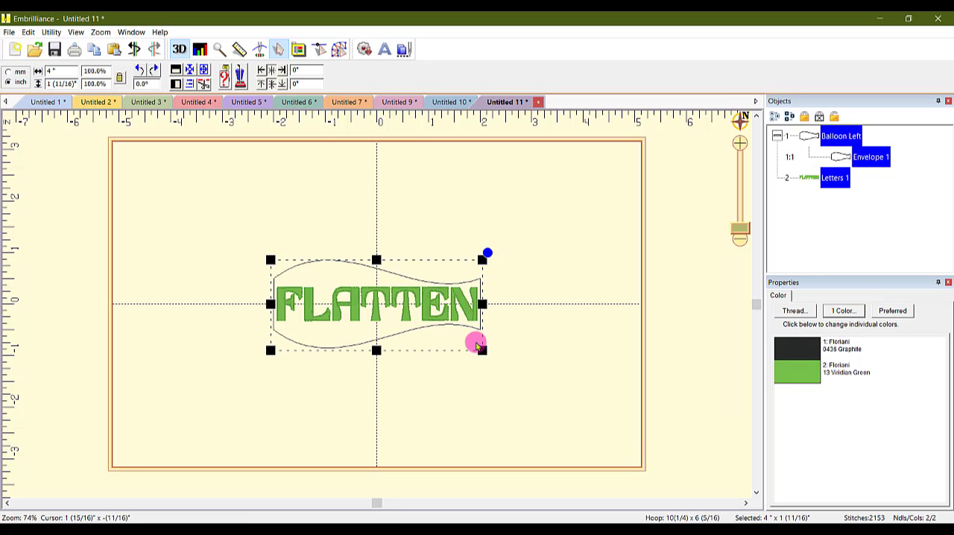
Enlarge the Balloon Left design to about 8 9/16" x 3 5/8", move it inside the hoop centered horizontally, and deselect it
drag(477, 349, 707, 445)
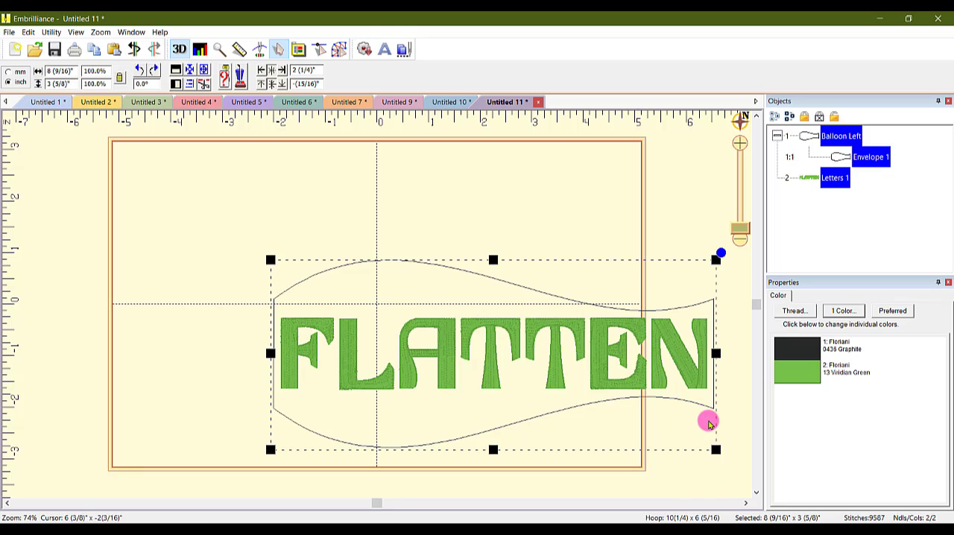
drag(559, 370, 435, 292)
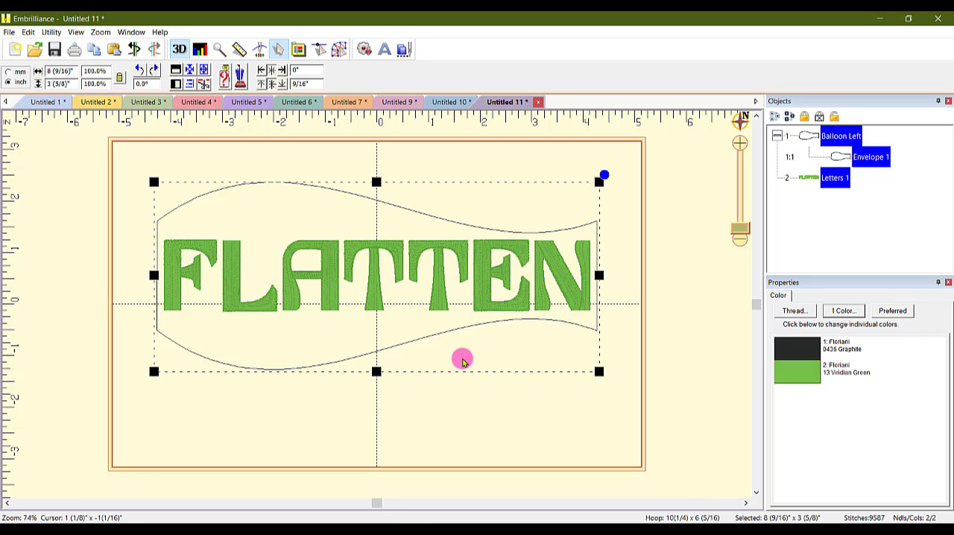
click(660, 298)
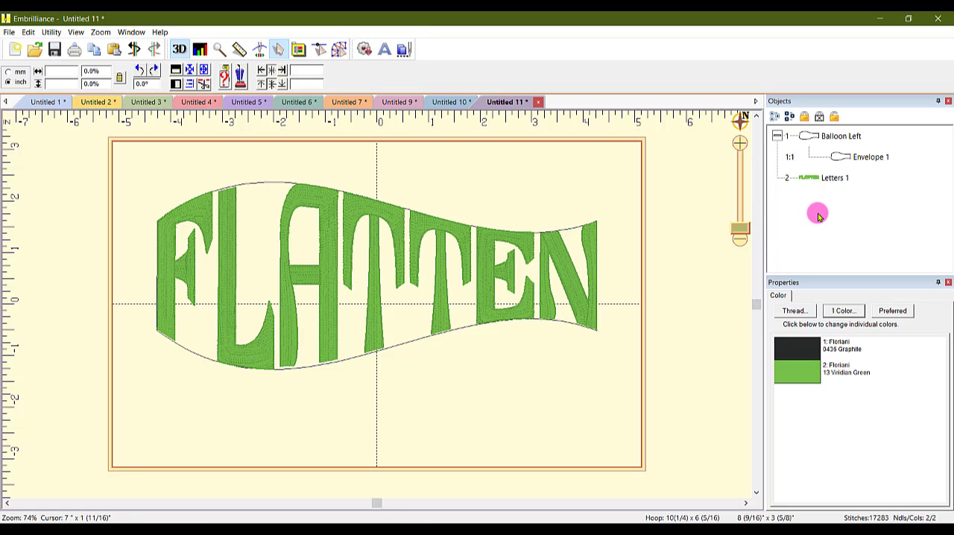
Check the characters available in the ACE Tannerite font used by the FLATTEN lettering
click(833, 178)
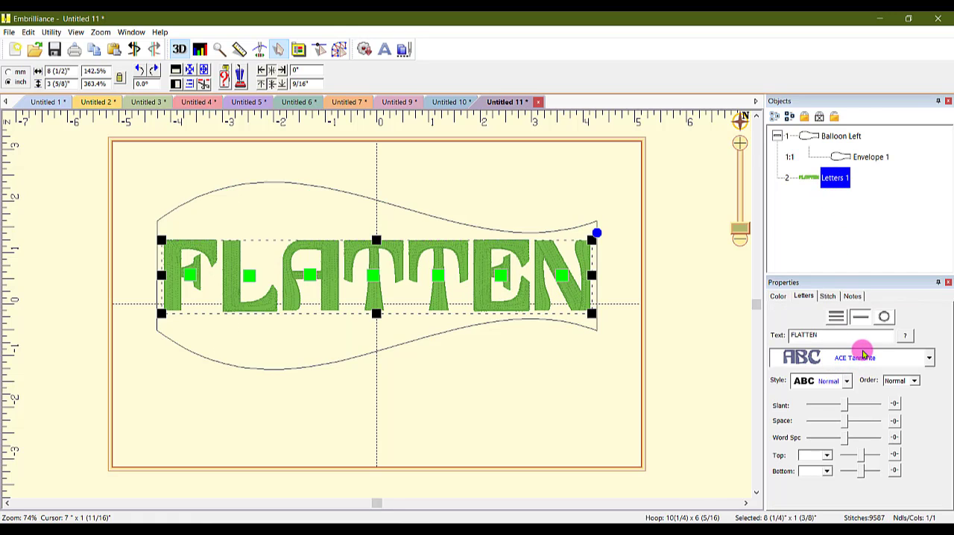
click(906, 335)
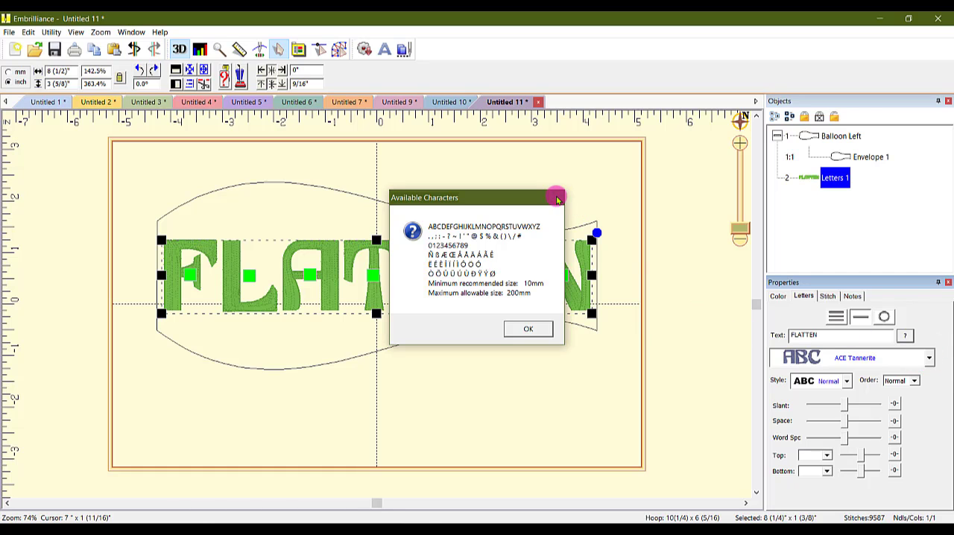
click(554, 198)
Change the FLATTEN lettering's font to ACE Joplin and enlarge the lettering to about 6 7/16" x 1 3/16"
click(929, 361)
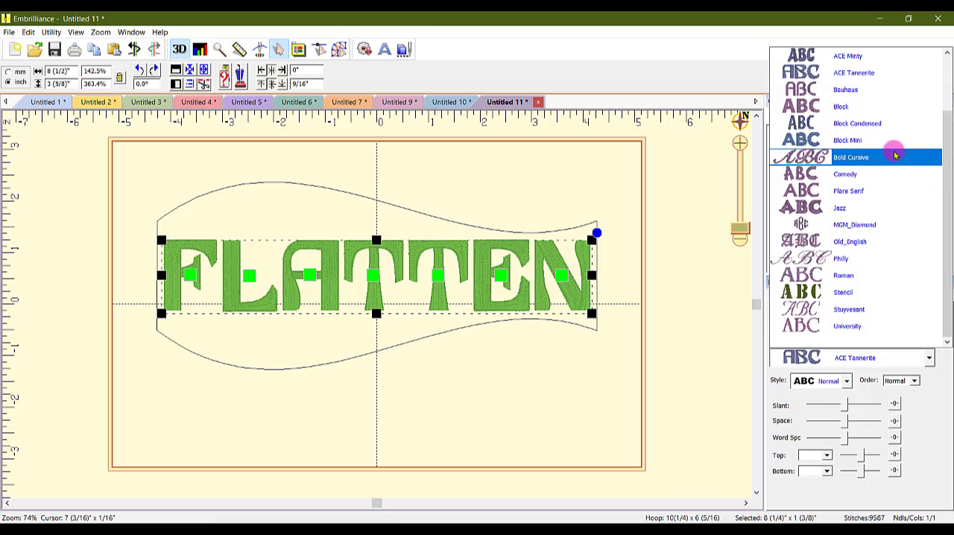
scroll(894, 151, up, 1)
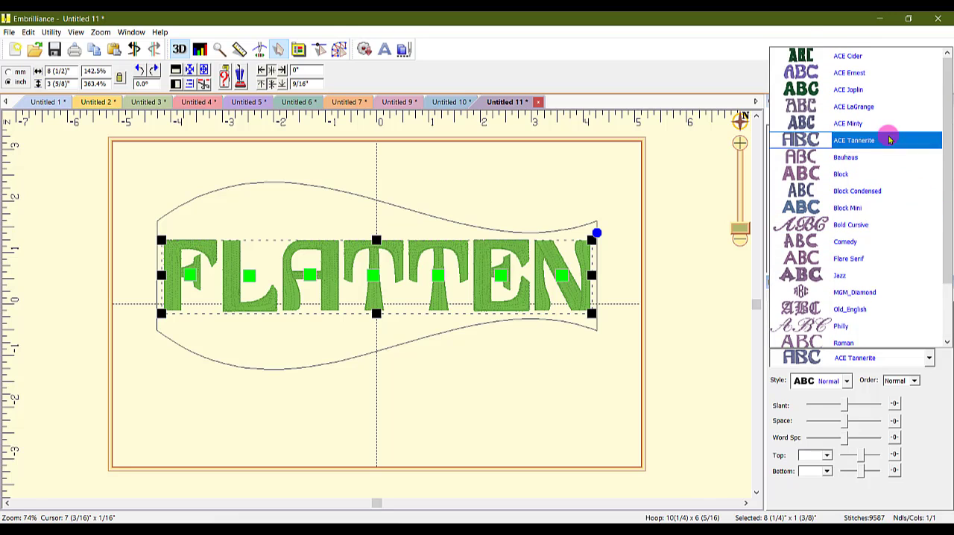
click(851, 89)
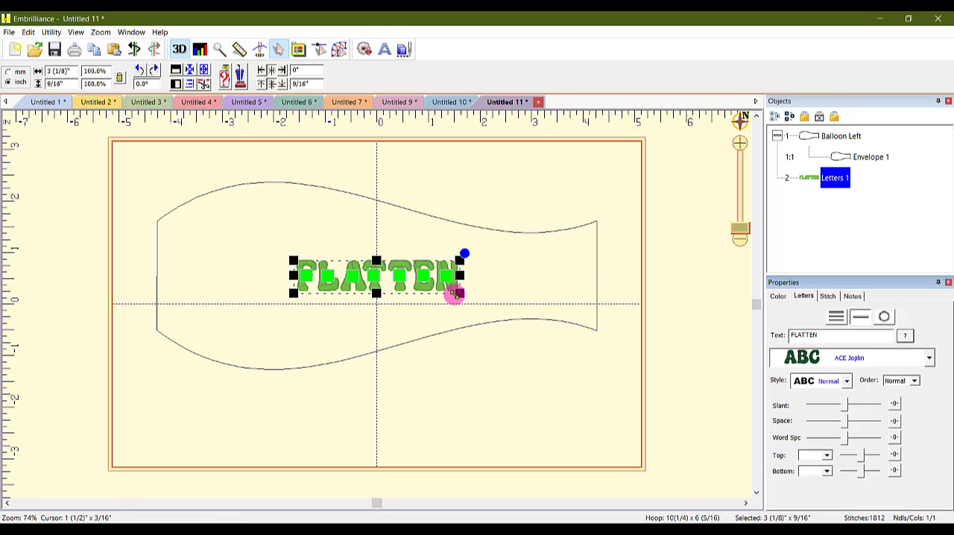
drag(460, 294, 626, 328)
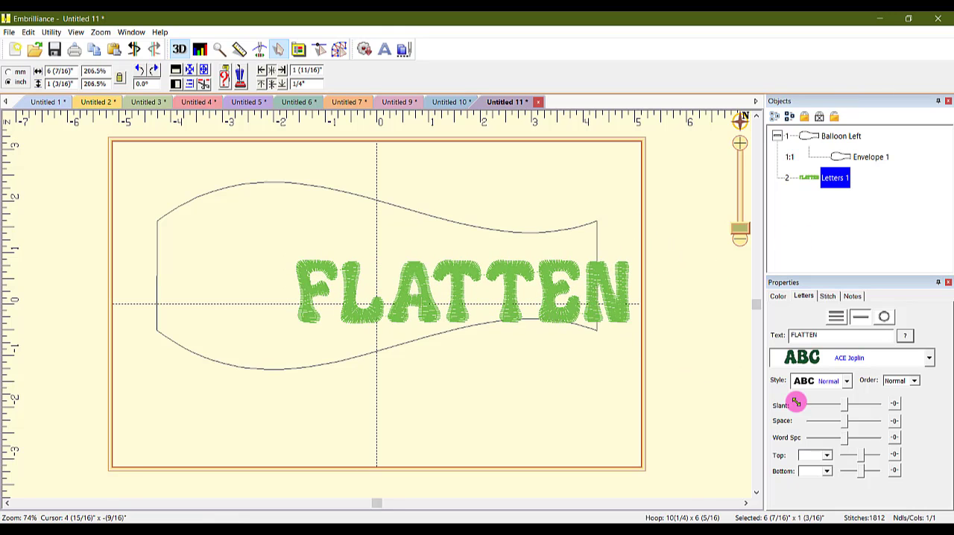
Check the characters available in ACE Joplin and replace the lettering text with "i love you O"
click(905, 336)
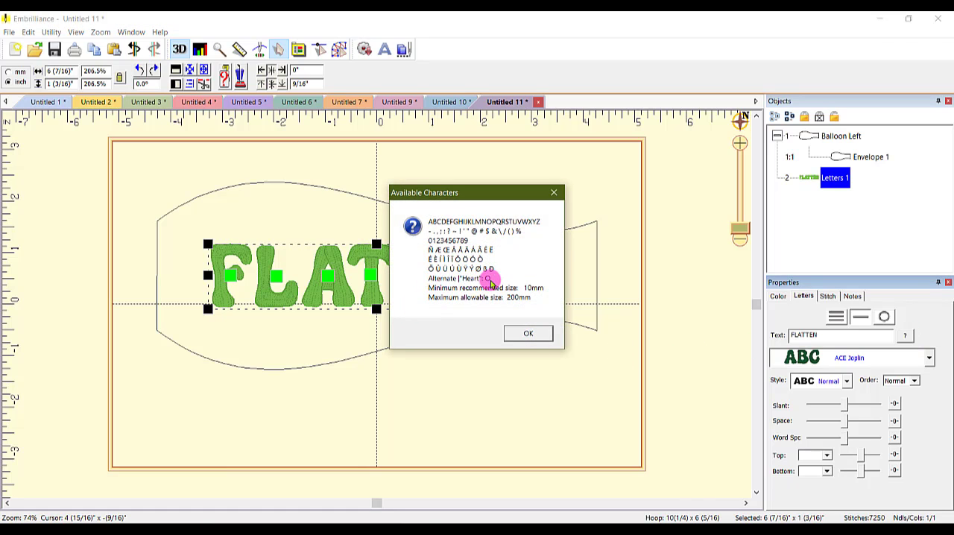
click(529, 334)
drag(791, 334, 833, 333)
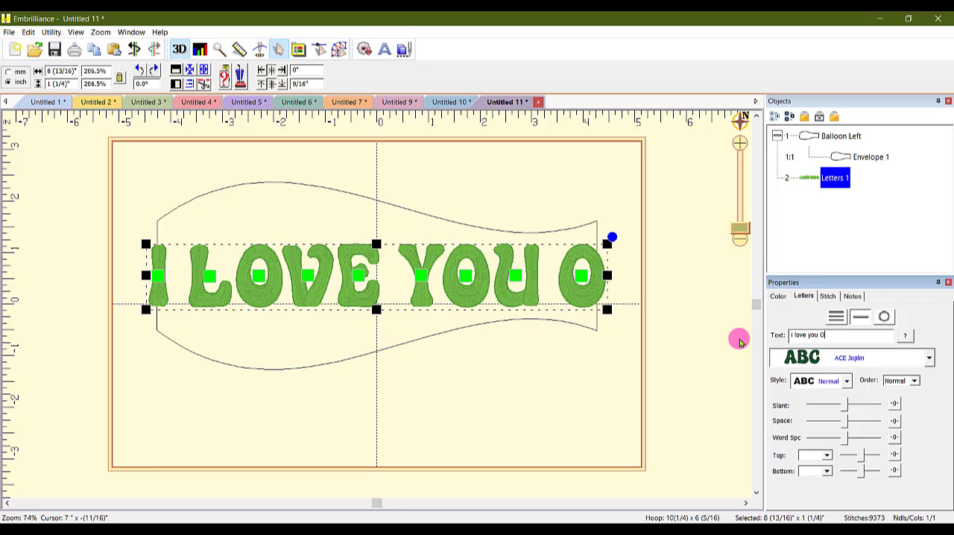
Change the final O of the lettering to its "Heart" alternate and deselect the lettering
click(583, 278)
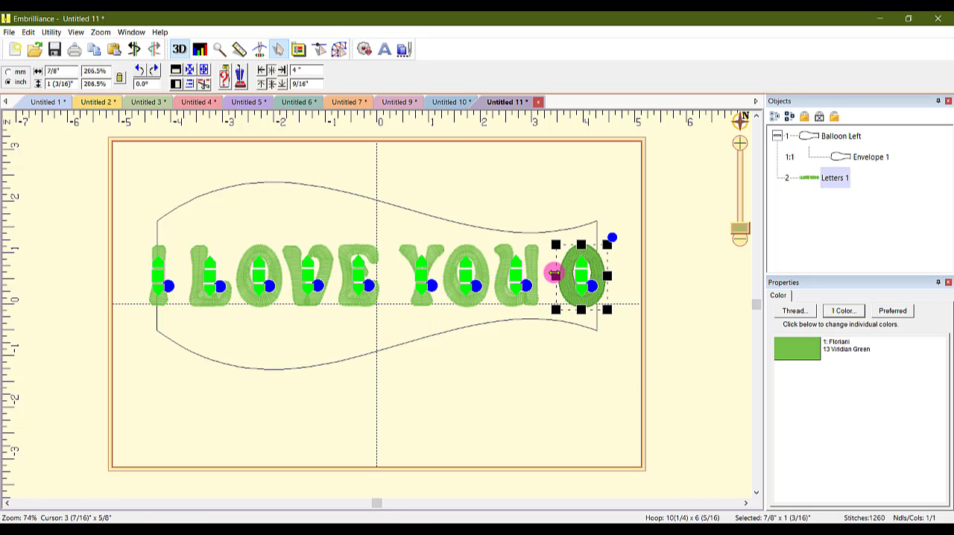
right_click(585, 282)
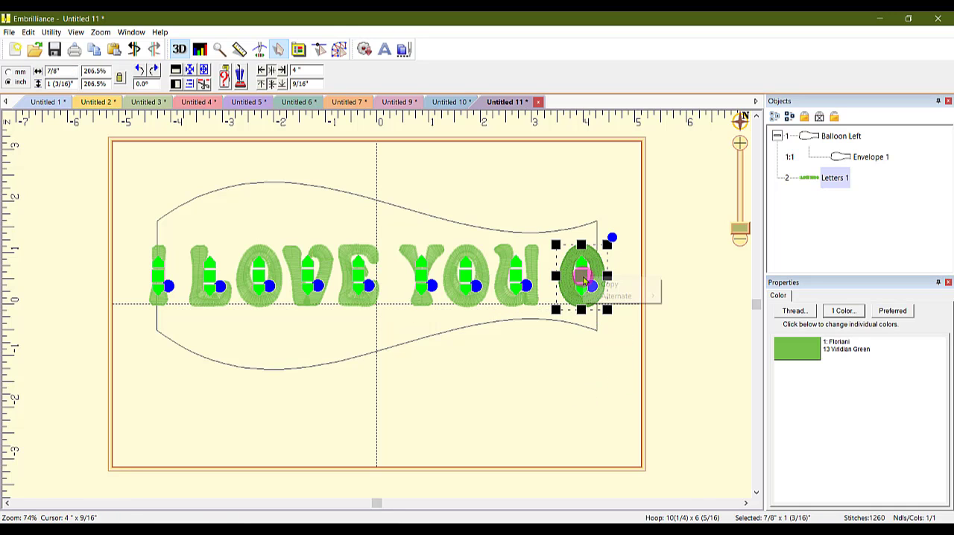
mouse_move(640, 300)
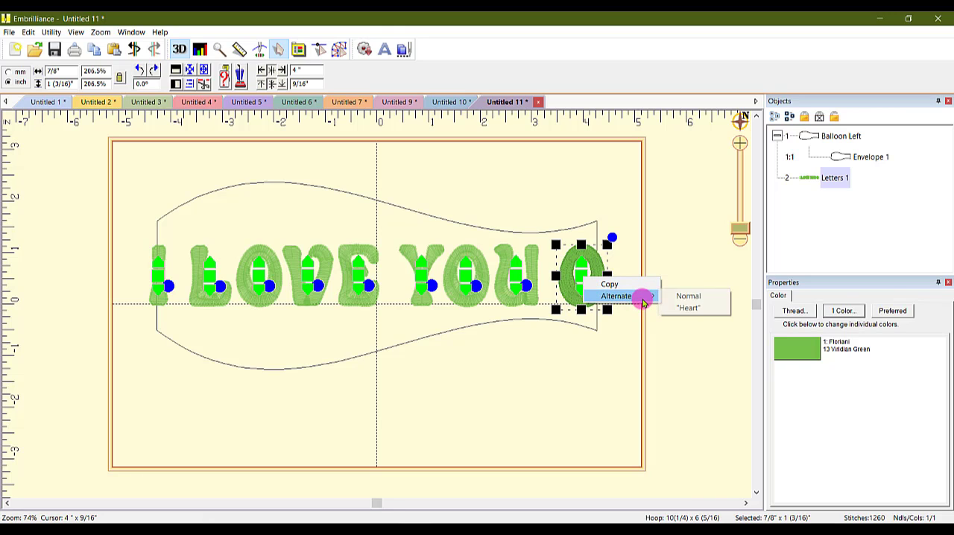
click(694, 310)
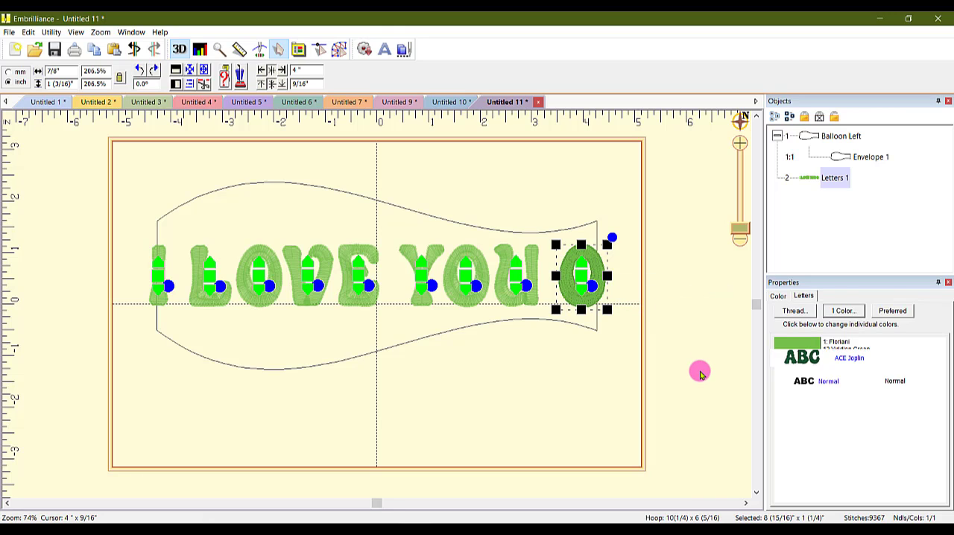
click(674, 380)
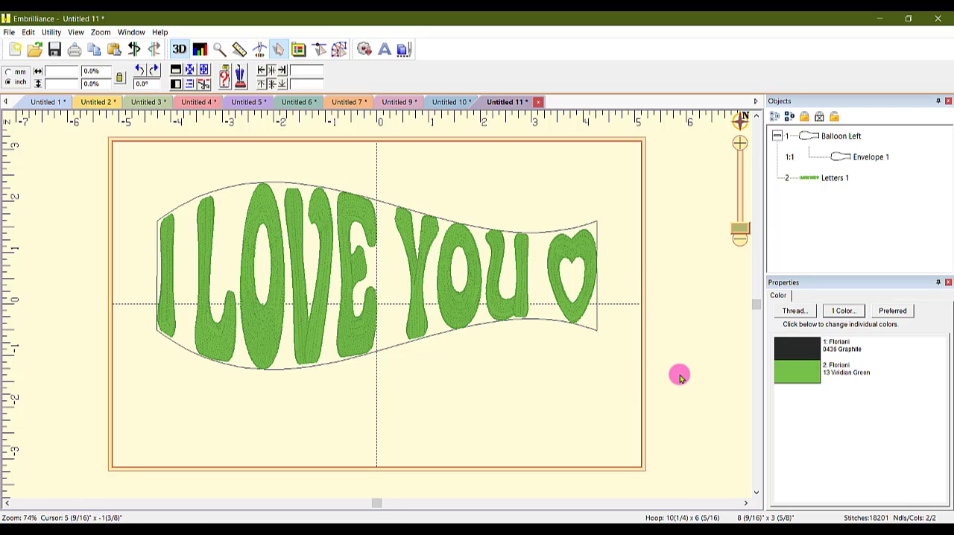
Hide the Balloon Left envelope outline around the lettering, and leave the lettering deselected
click(849, 156)
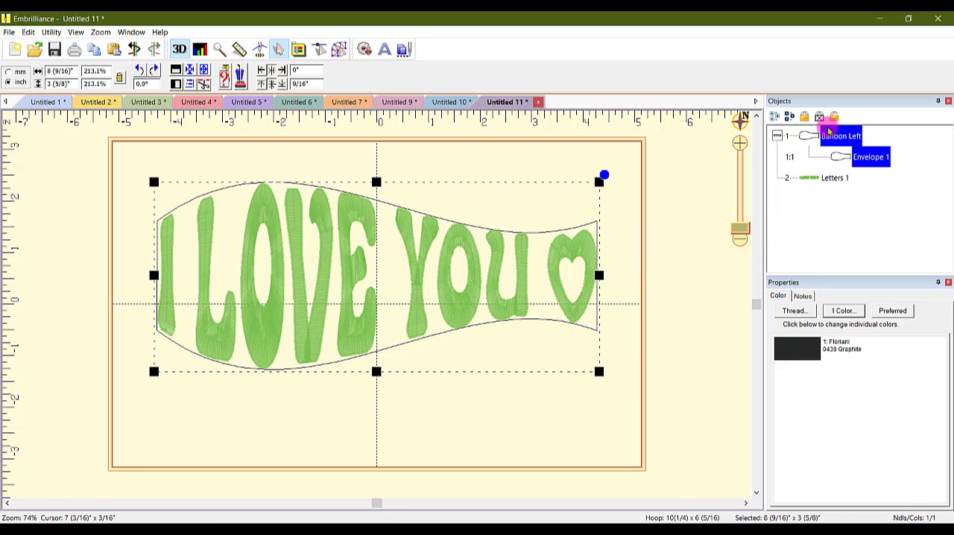
click(819, 118)
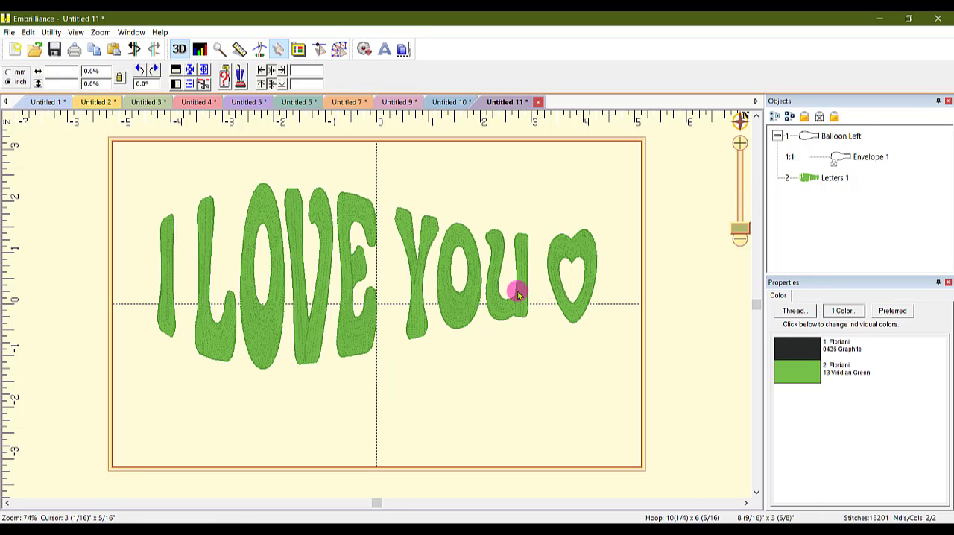
click(359, 333)
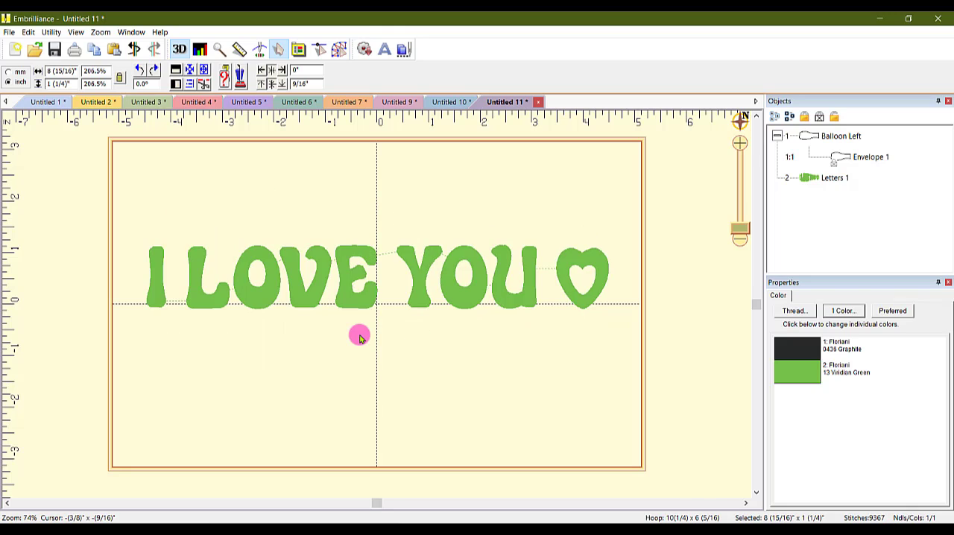
click(380, 349)
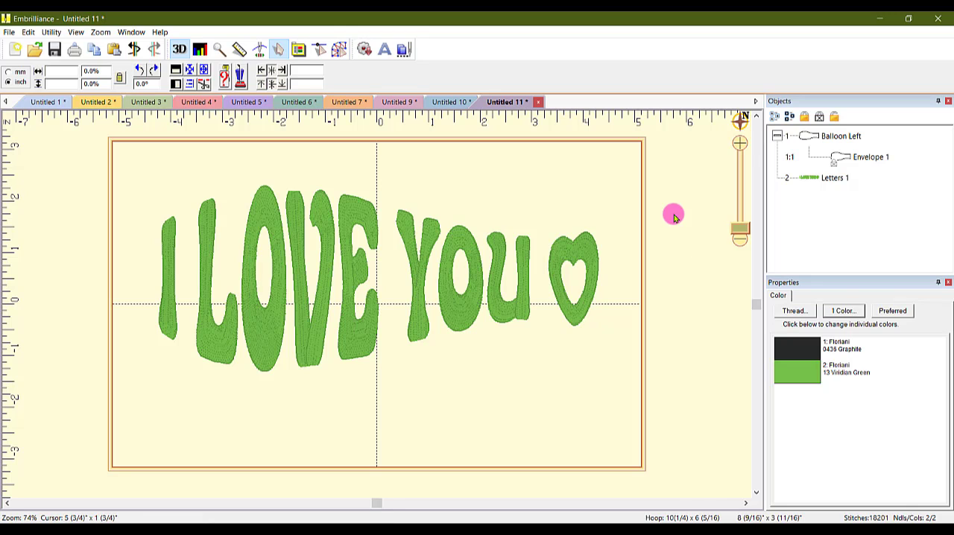
Switch the heart at the end of the lettering back to its Normal alternate
click(560, 273)
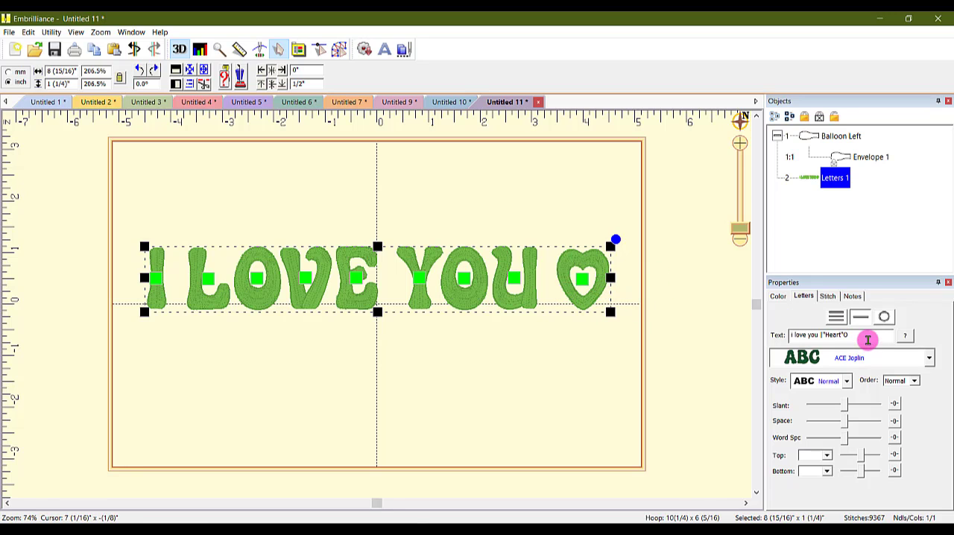
right_click(582, 281)
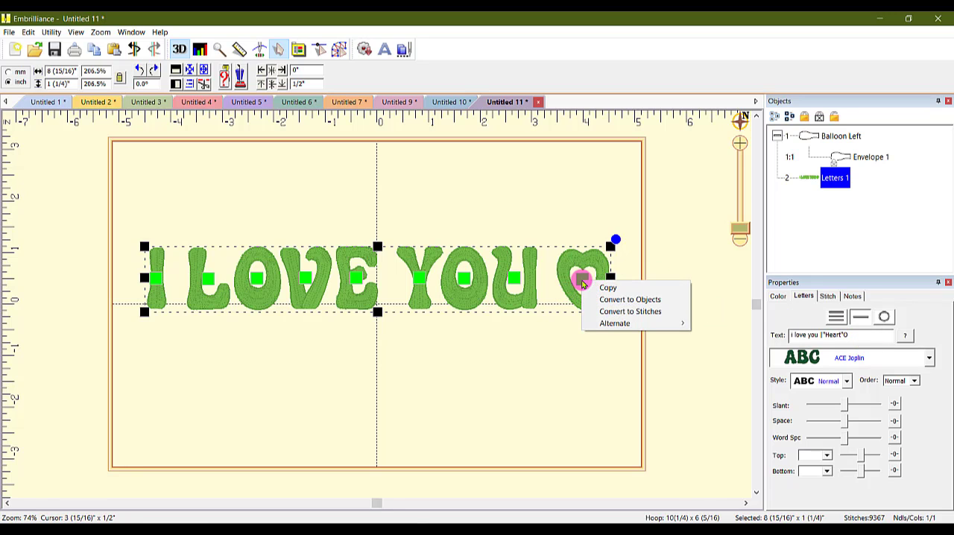
mouse_move(624, 330)
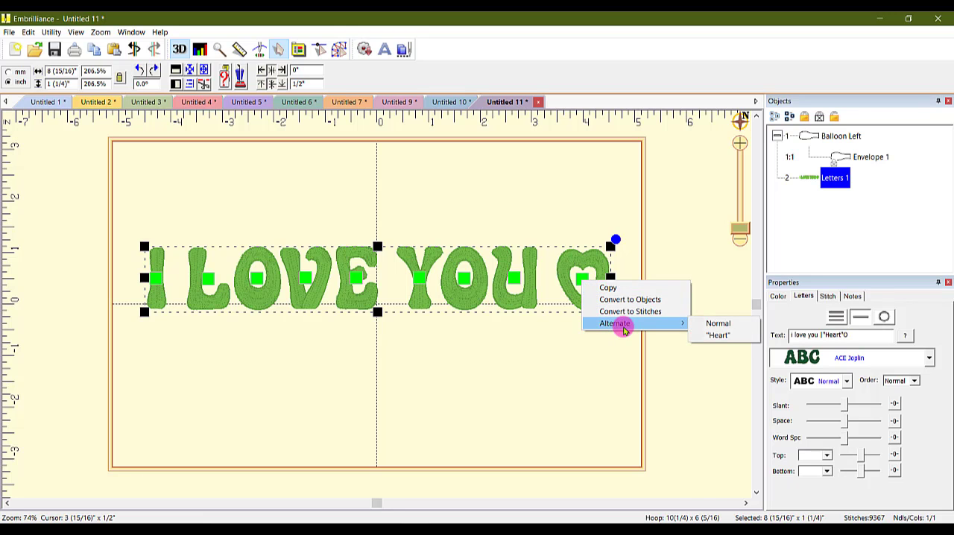
click(709, 324)
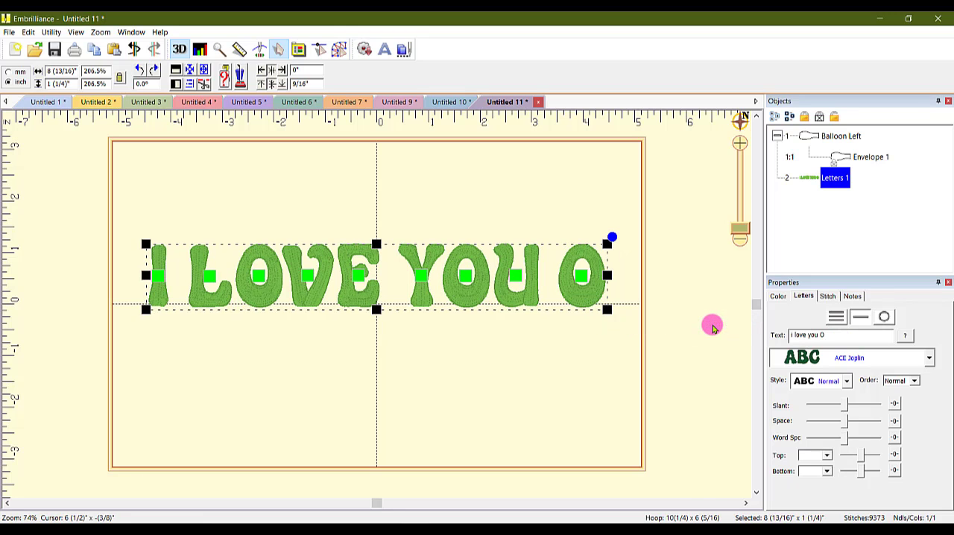
Delete the final O from the lettering text so that it reads "i love you"
click(674, 326)
click(580, 302)
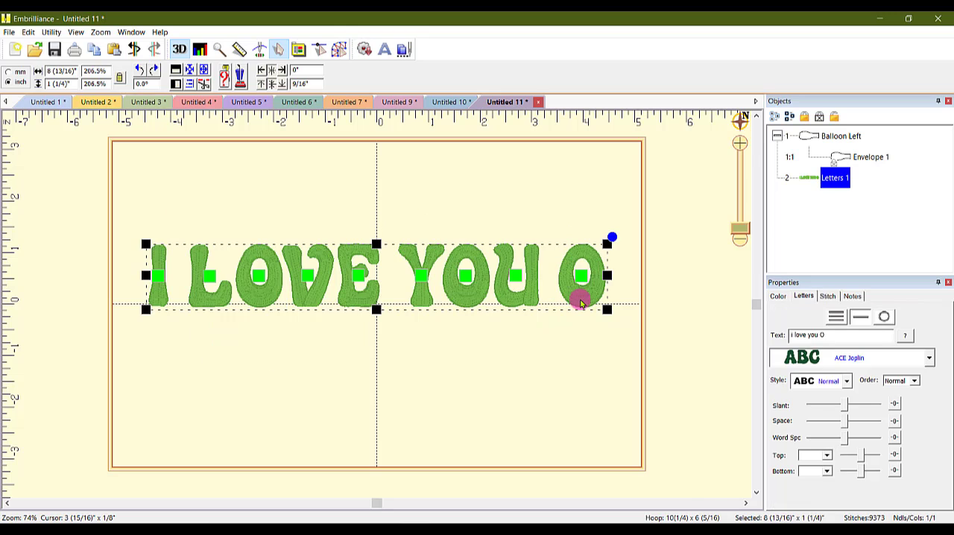
click(841, 334)
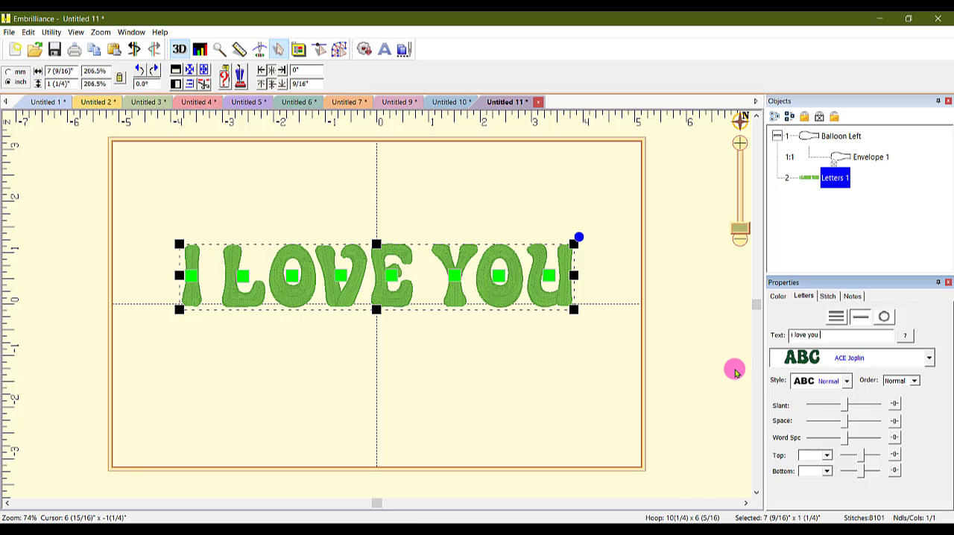
click(568, 529)
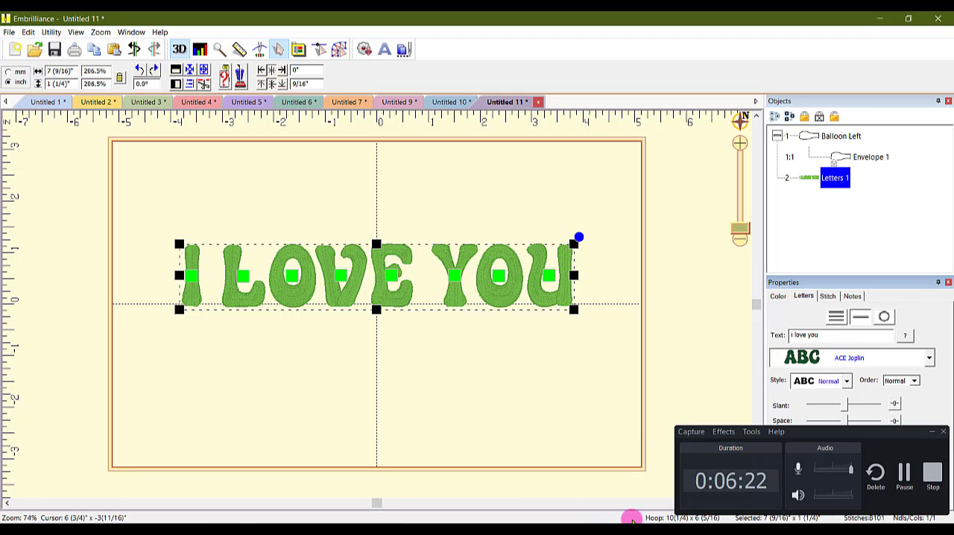